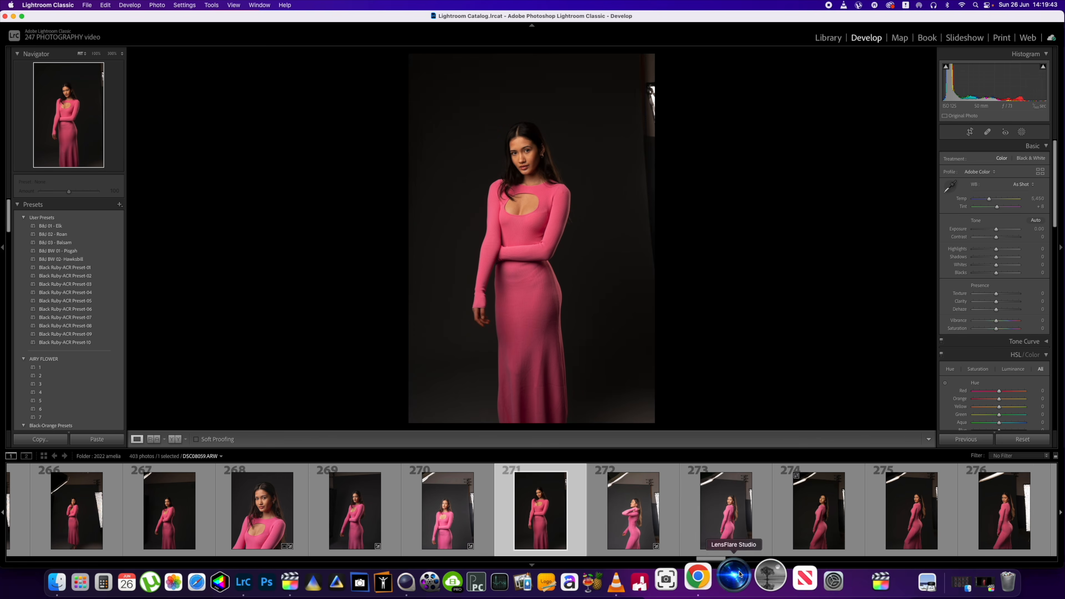
- Browse the Final Cut Pro X plugins product listing on the ericlenz.photography website
left_click(713, 583)
scroll(612, 376, "up", 3)
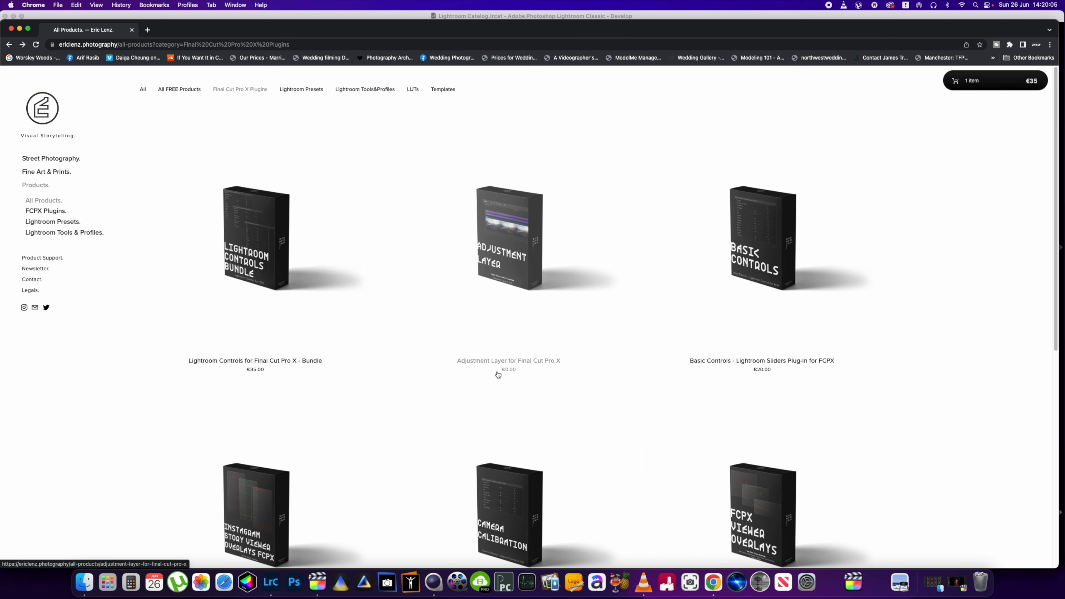
scroll(499, 375, "down", 1)
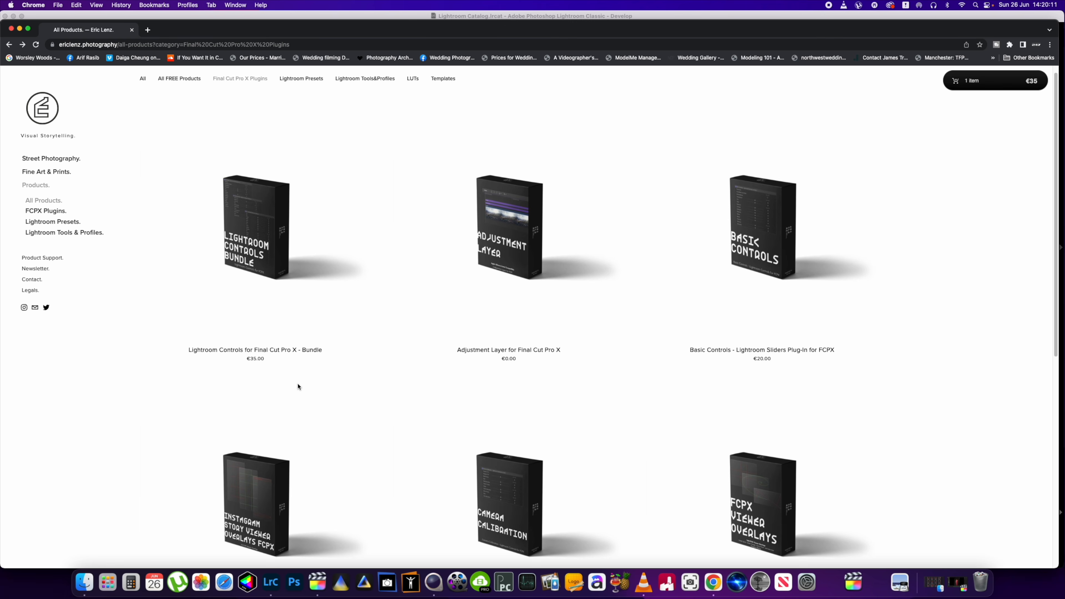
scroll(298, 384, "down", 6)
scroll(297, 385, "down", 2)
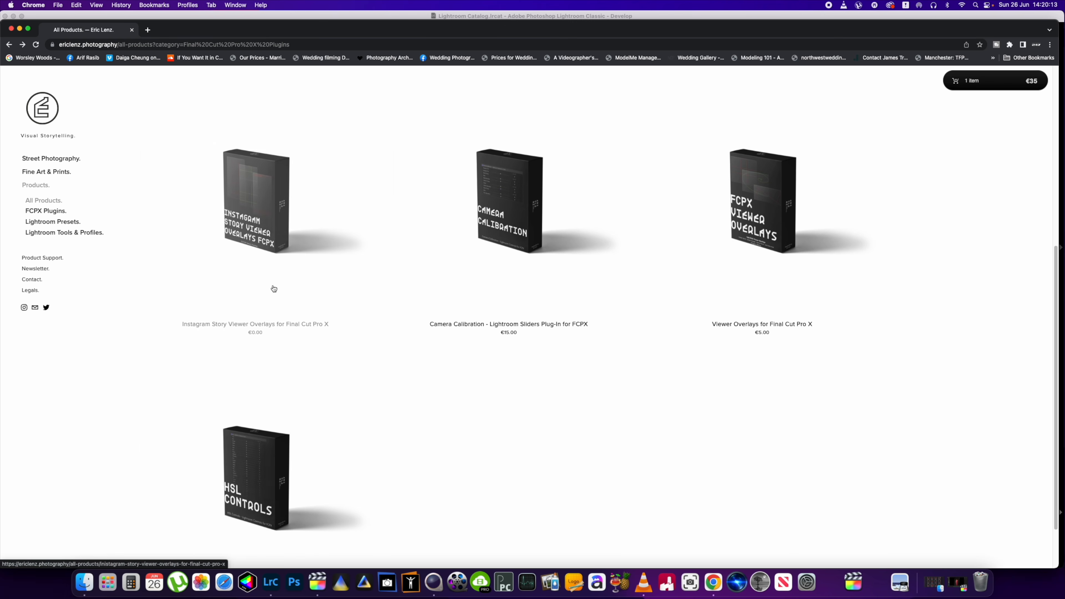
scroll(258, 476, "down", 2)
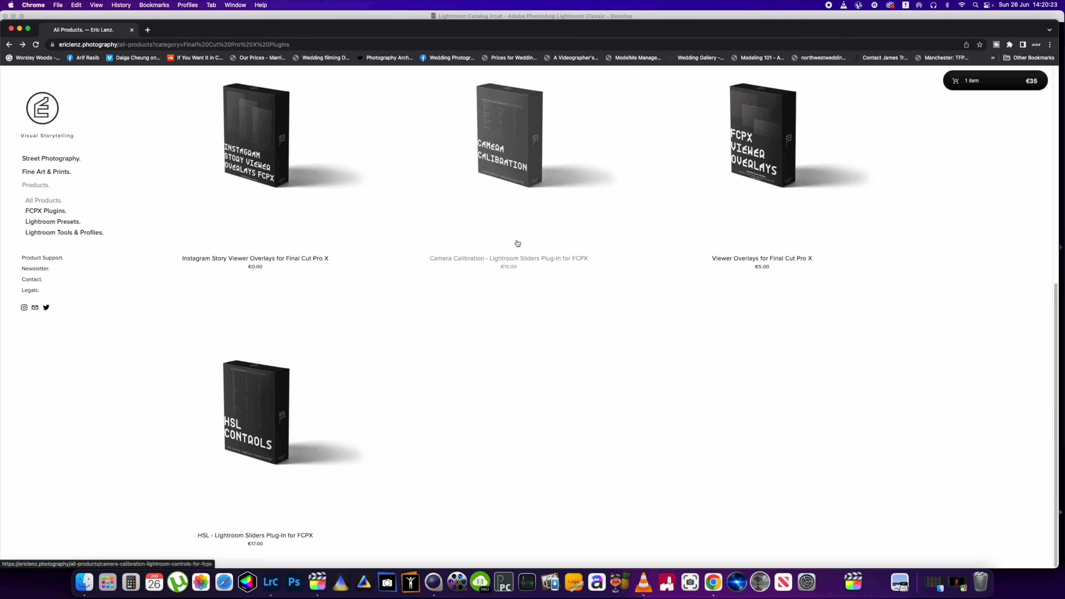
scroll(516, 243, "up", 10)
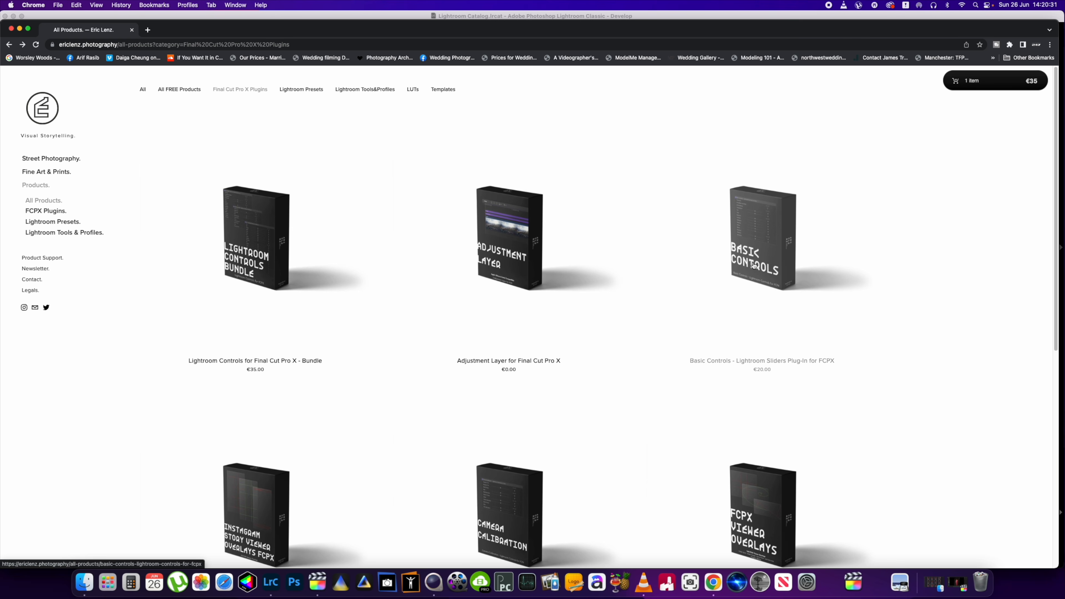
left_click(12, 29)
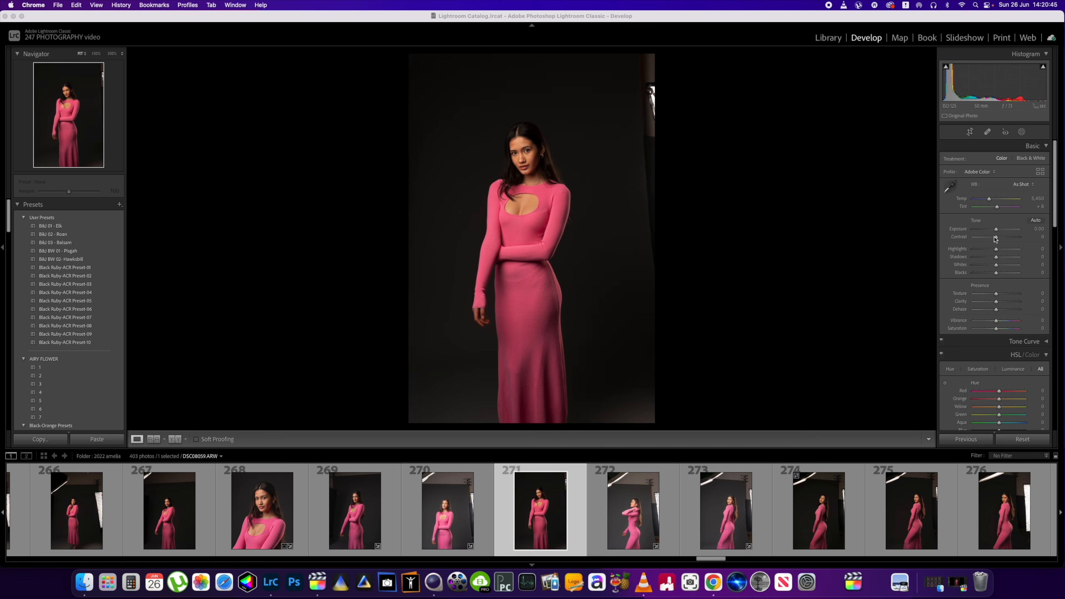
- Switch to Final Cut Pro
scroll(993, 355, "down", 3)
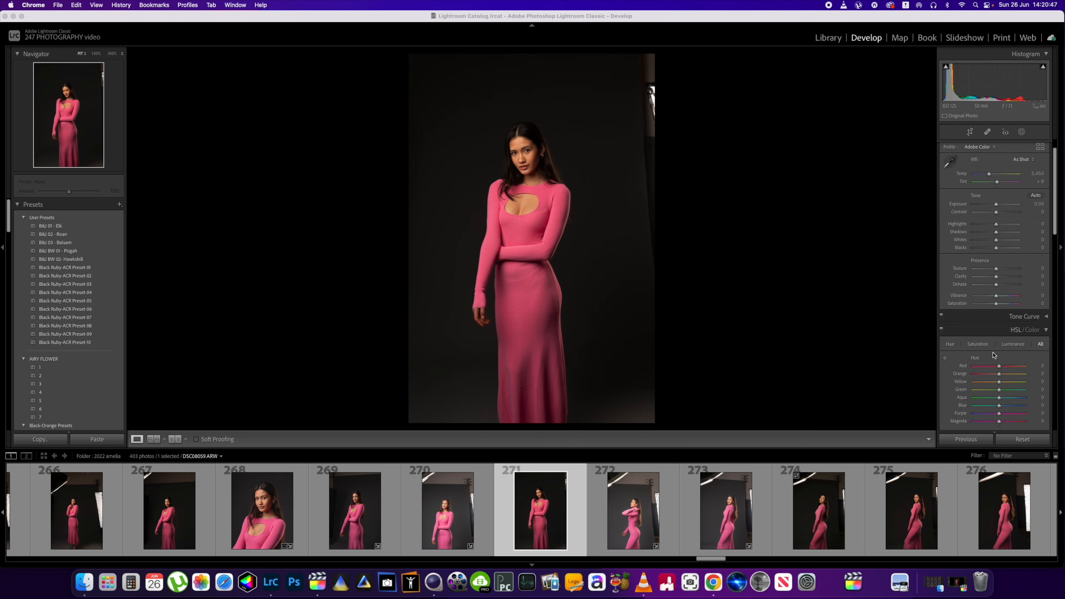
scroll(993, 355, "up", 3)
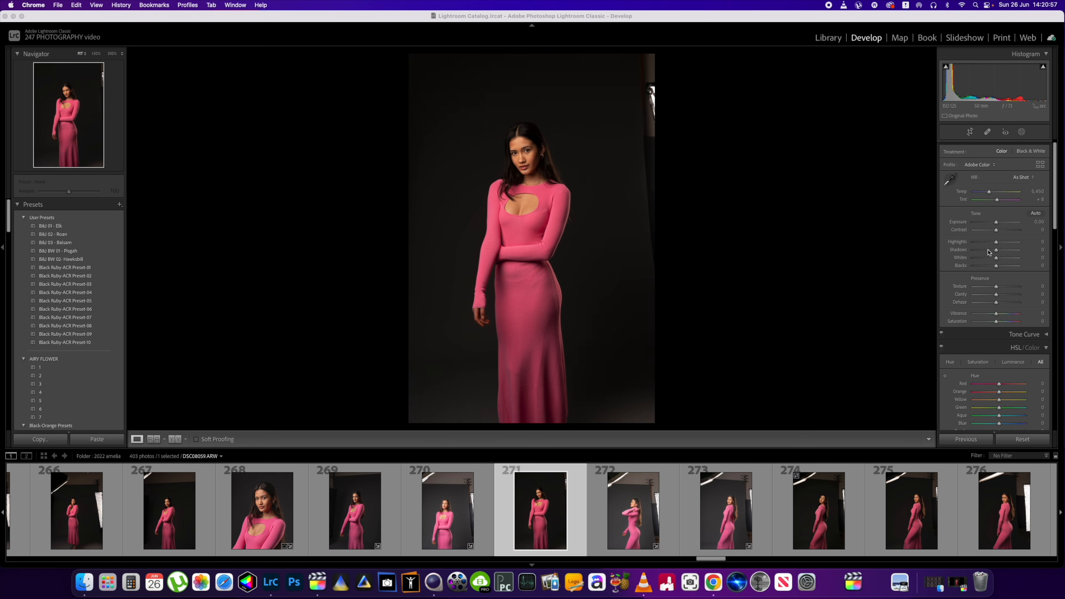
left_click(316, 590)
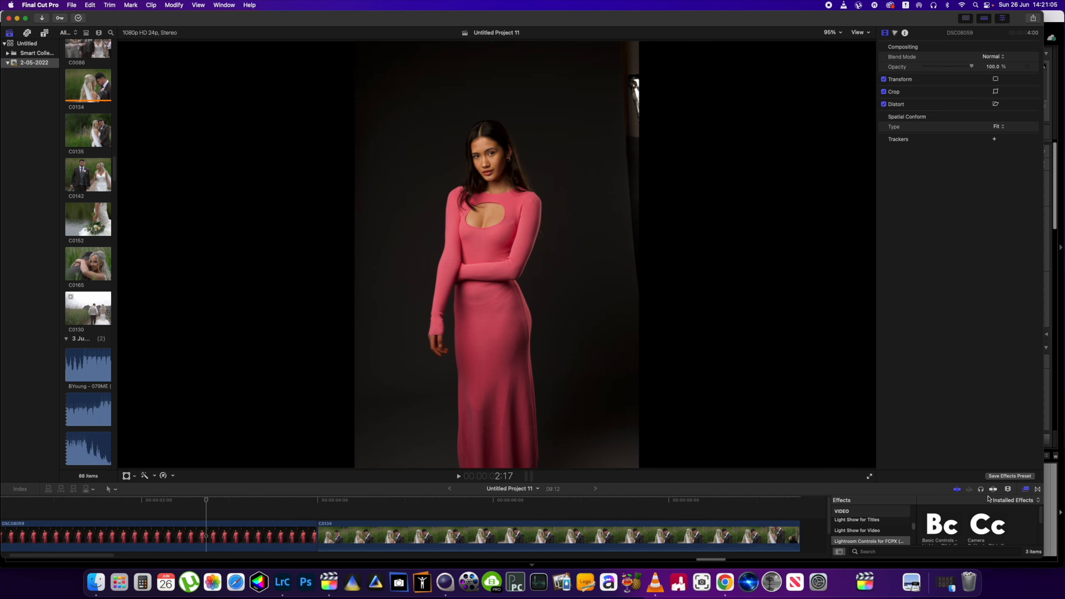
- Enlarge the effects browser and preview the Basic Controls, Camera Calibration and HSL effects of the Lightroom Controls for FCPX category
left_click(963, 483)
left_click(951, 471)
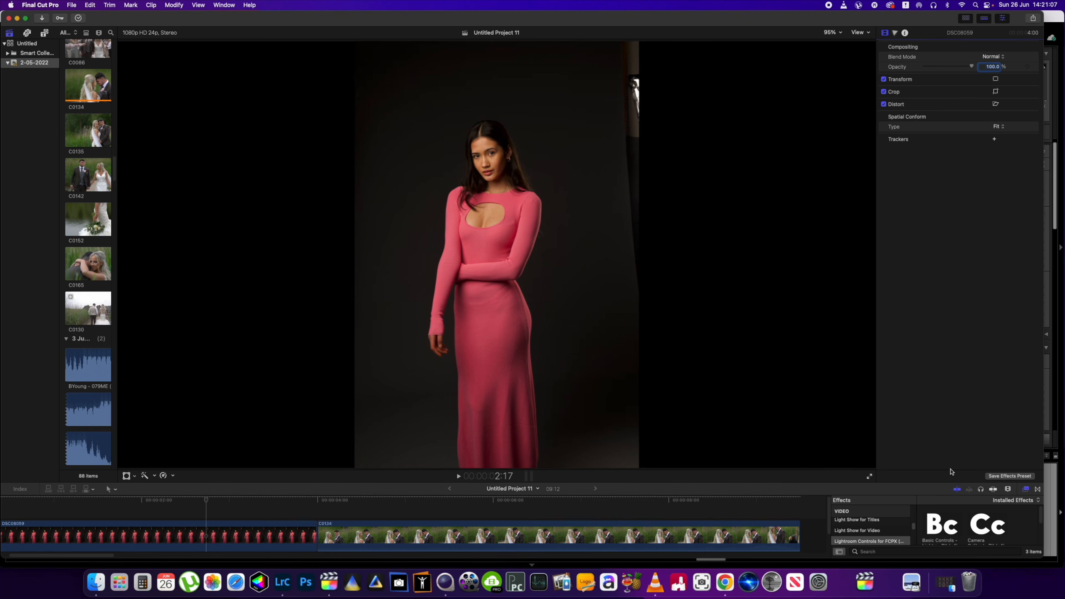
left_click_drag(924, 484, 940, 417)
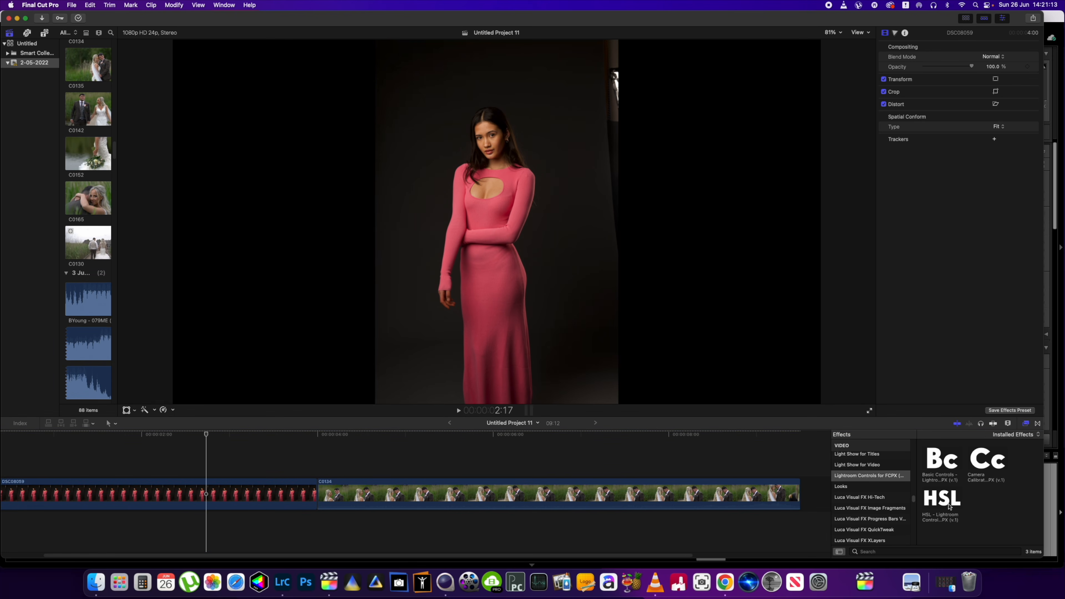
left_click(941, 460)
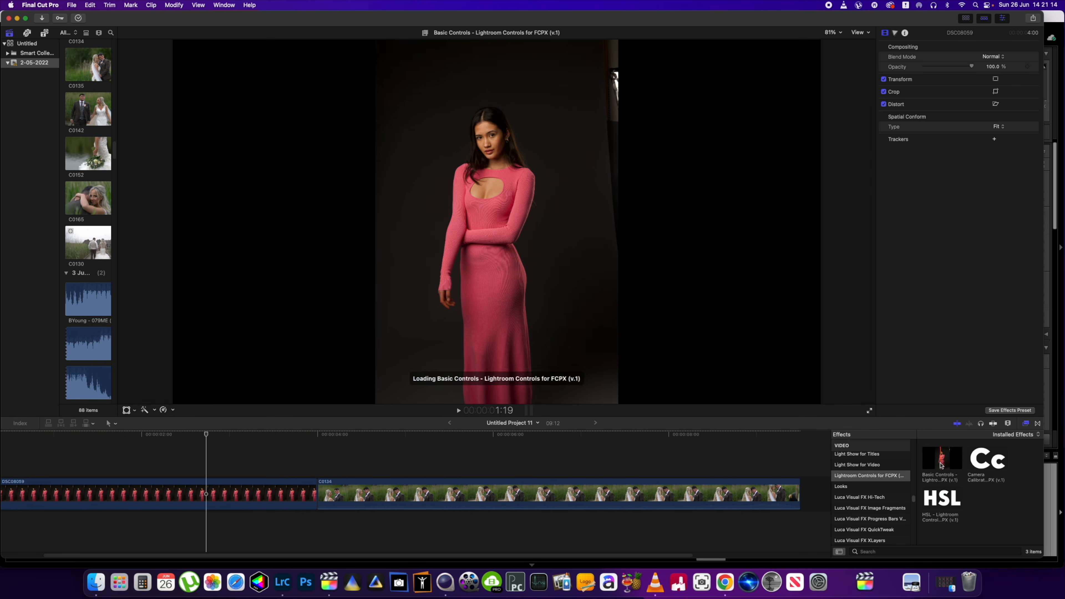
left_click(975, 462)
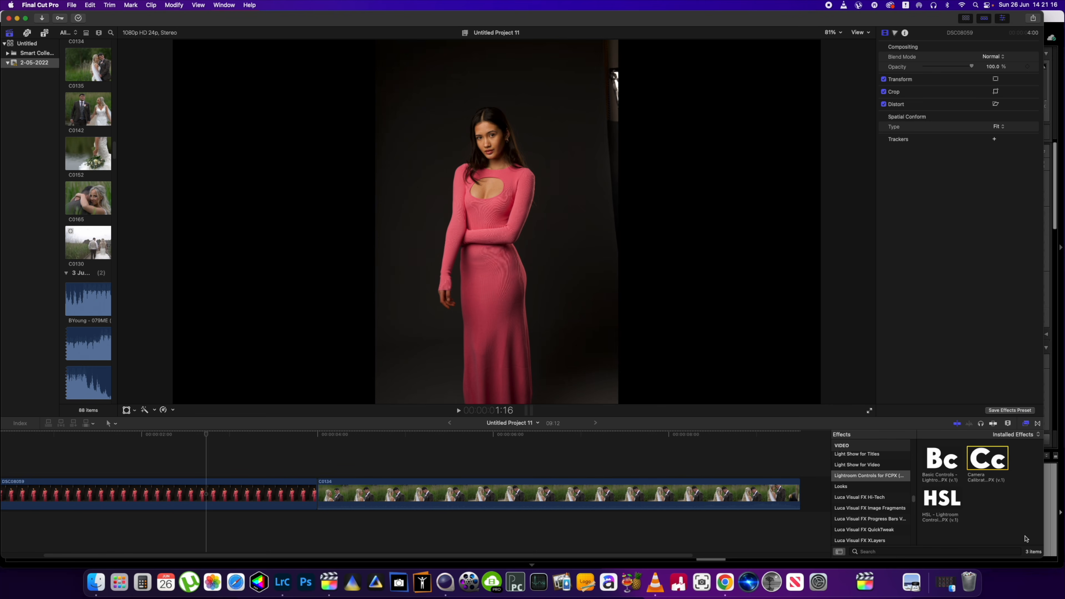
left_click(946, 504)
- Add Color Wheels and Color Curves corrections to the portrait clip in the color inspector
left_click(895, 33)
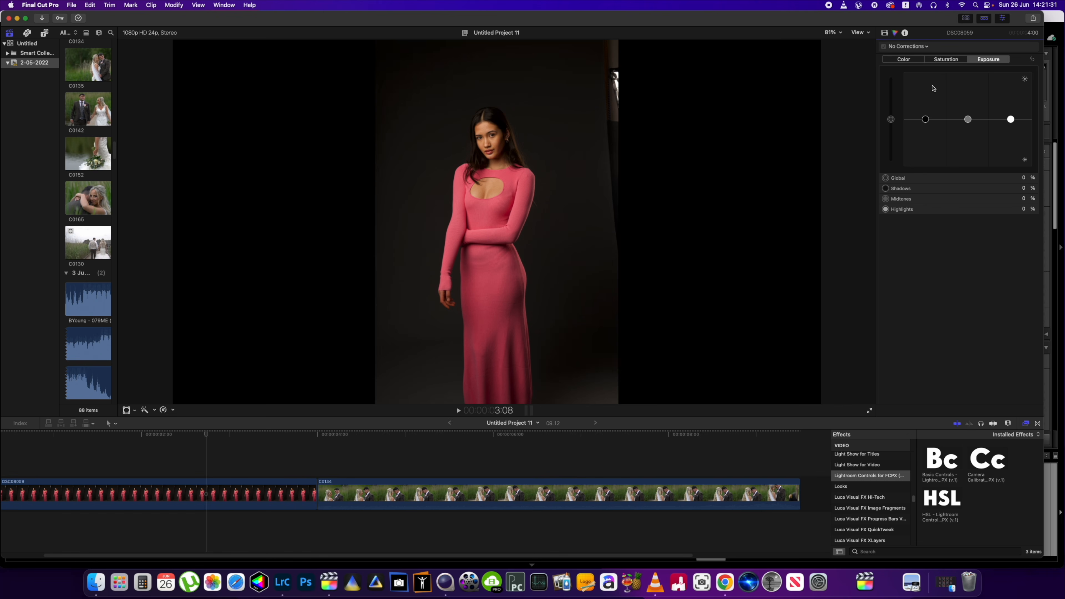
left_click(928, 46)
left_click(927, 77)
left_click(924, 47)
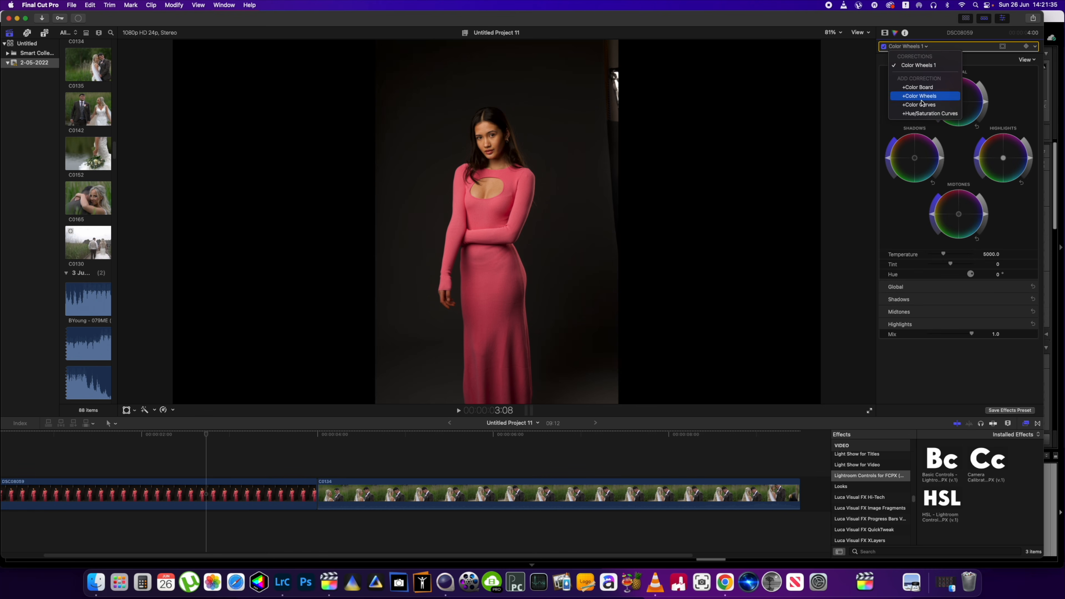
left_click(921, 105)
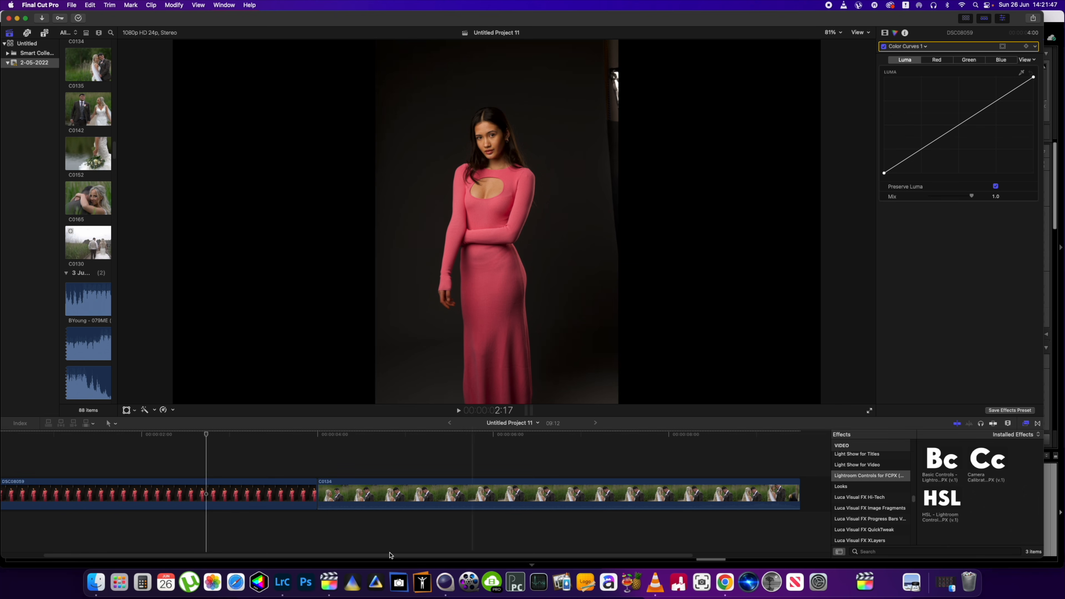
- Apply the Basic Controls effect to the portrait clip and show its parameters in the inspector
left_click(243, 493)
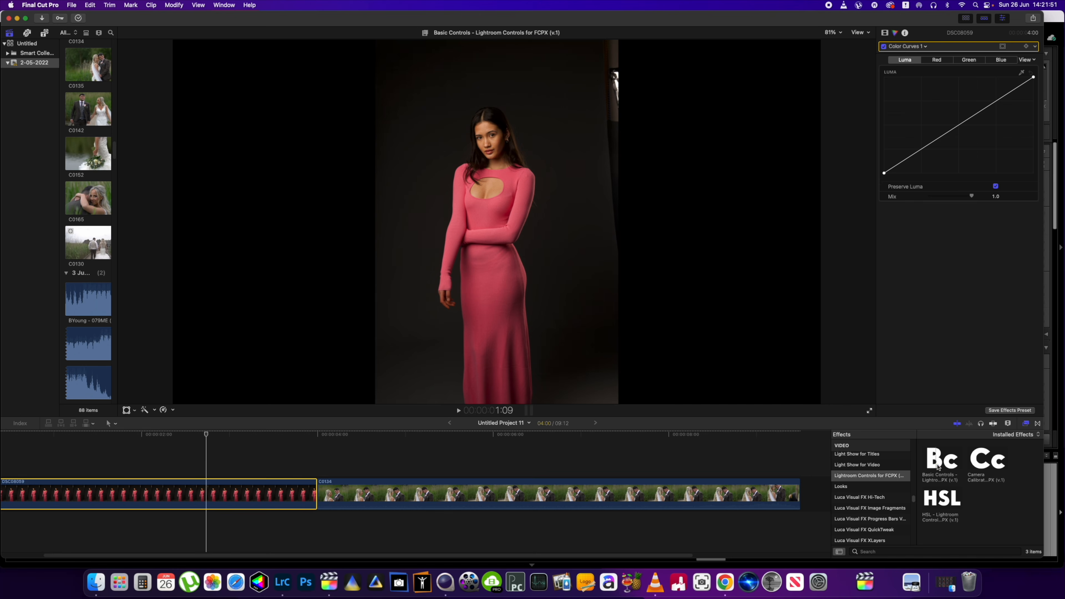
left_click_drag(939, 467, 244, 497)
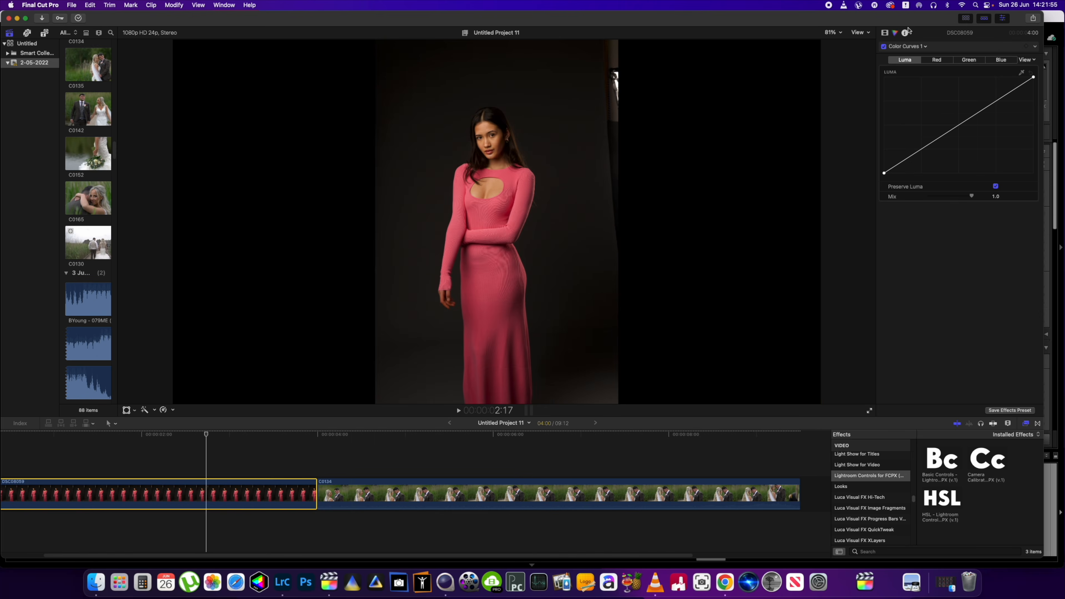
left_click(885, 33)
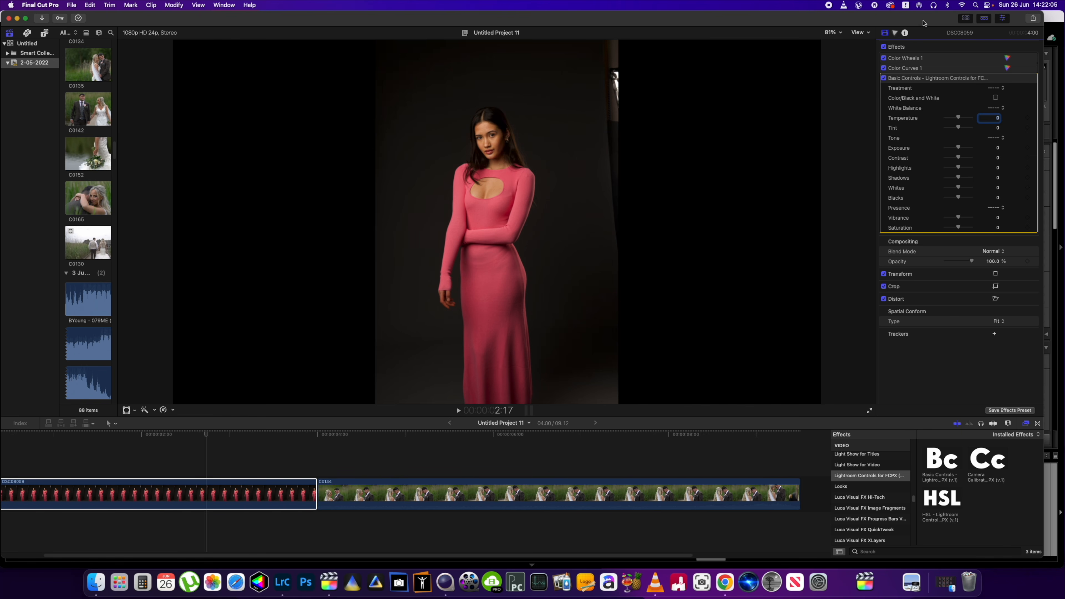
- Set the portrait clip's Basic Controls temperature to about -55.71, exposure to 0.81 and shadows to 37.37
left_click_drag(921, 21, 812, 141)
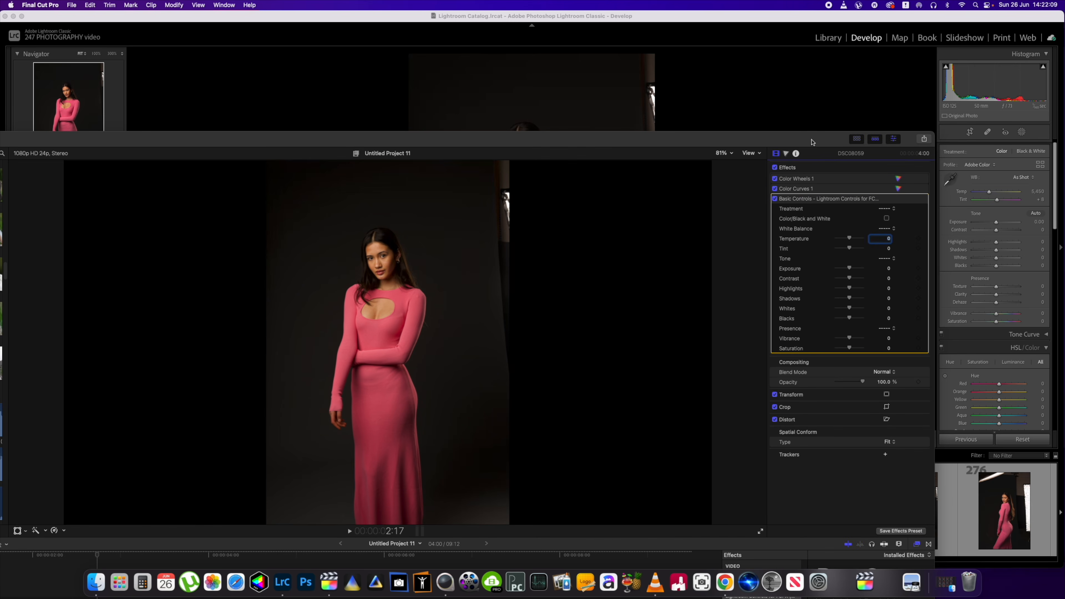
double_click(812, 142)
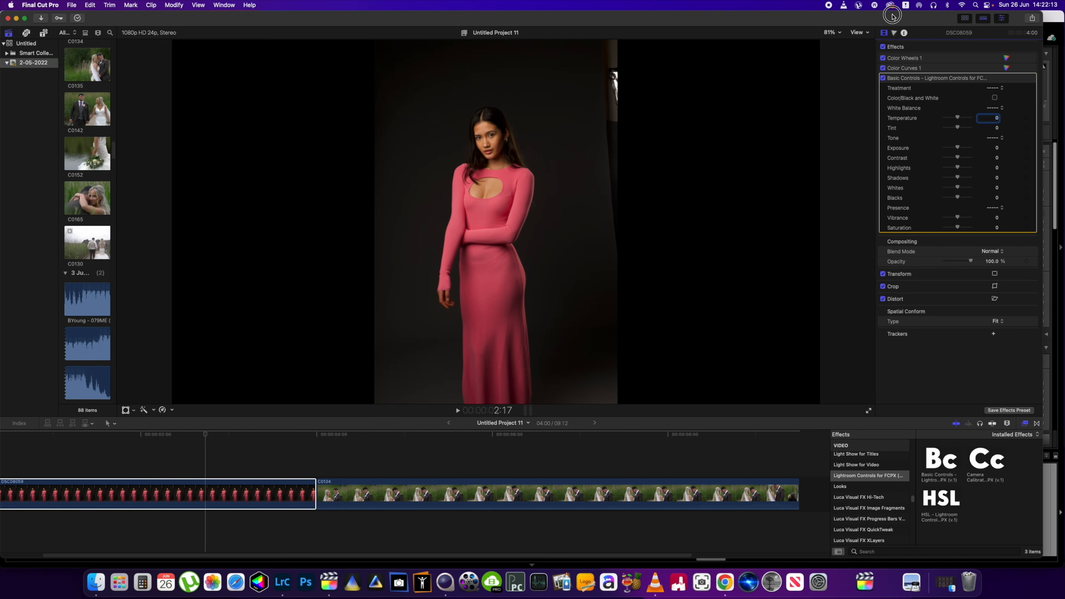
left_click_drag(957, 149, 950, 118)
mouse_move(959, 178)
left_mouse_down()
mouse_move(976, 180)
mouse_move(963, 179)
left_mouse_up()
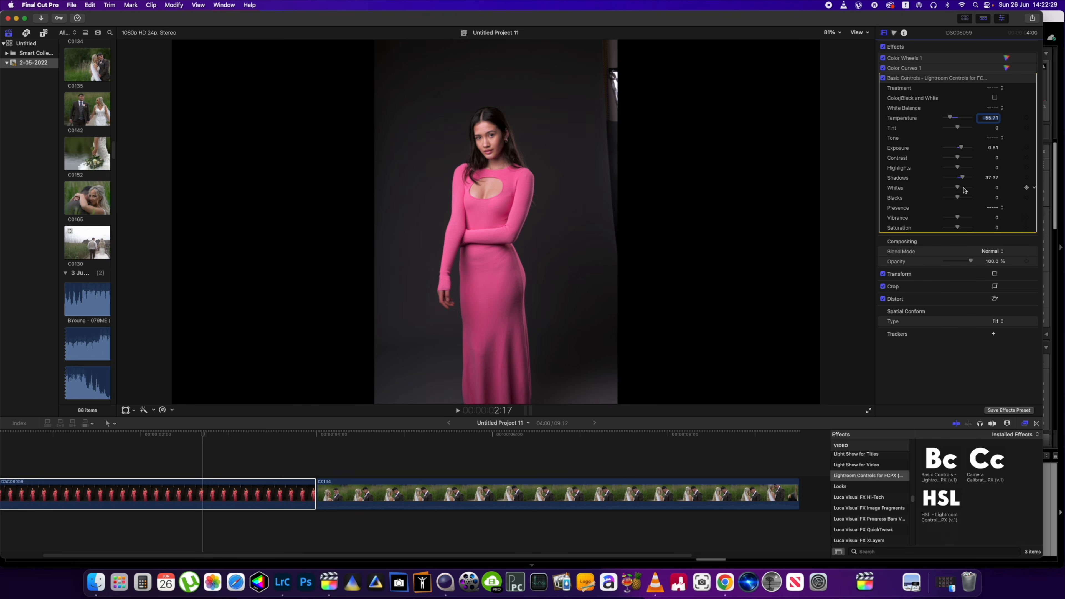
- Move the playhead to the wedding clip, select it and apply another Basic Controls effect to it
left_click(204, 435)
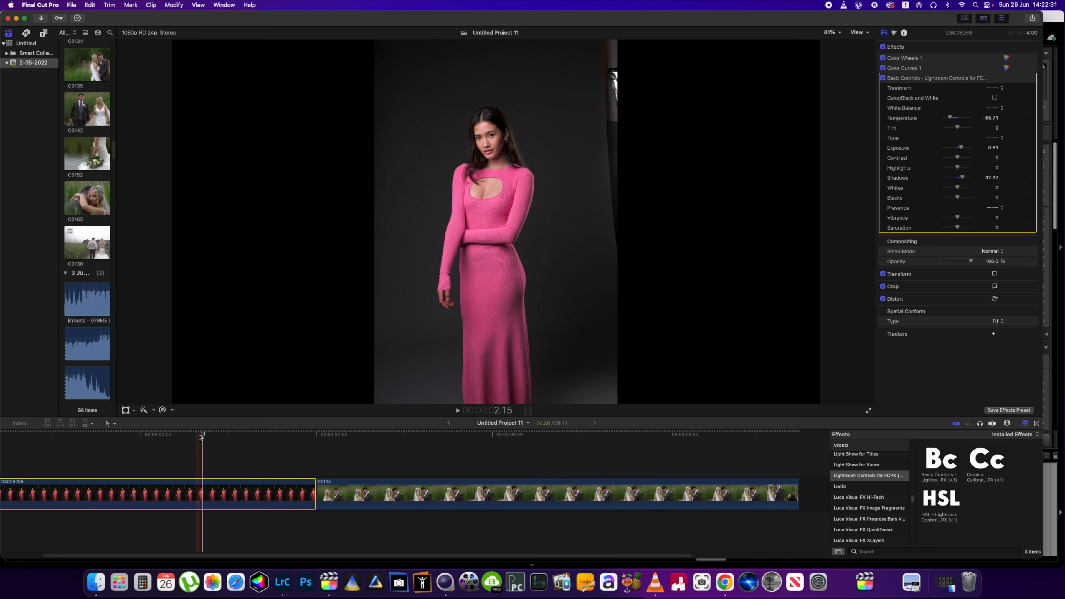
left_click_drag(204, 435, 396, 436)
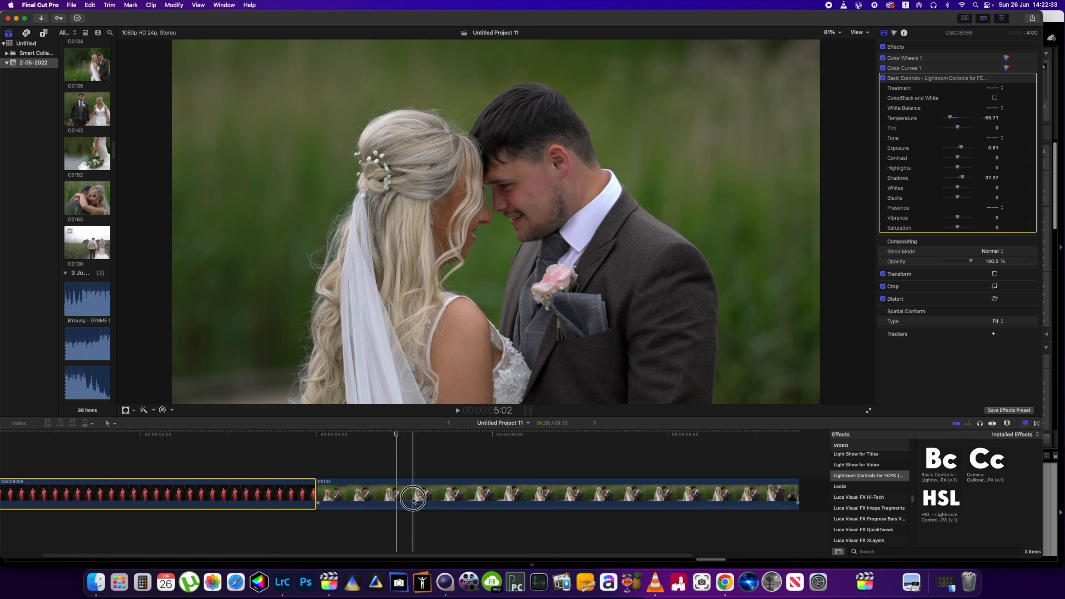
left_click(415, 502)
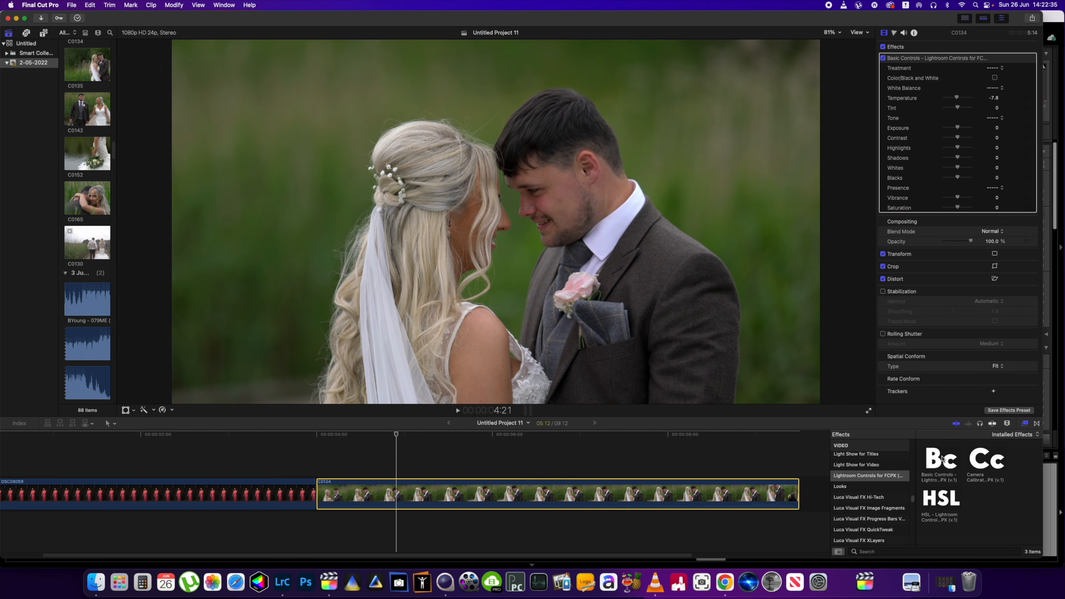
left_click(942, 459)
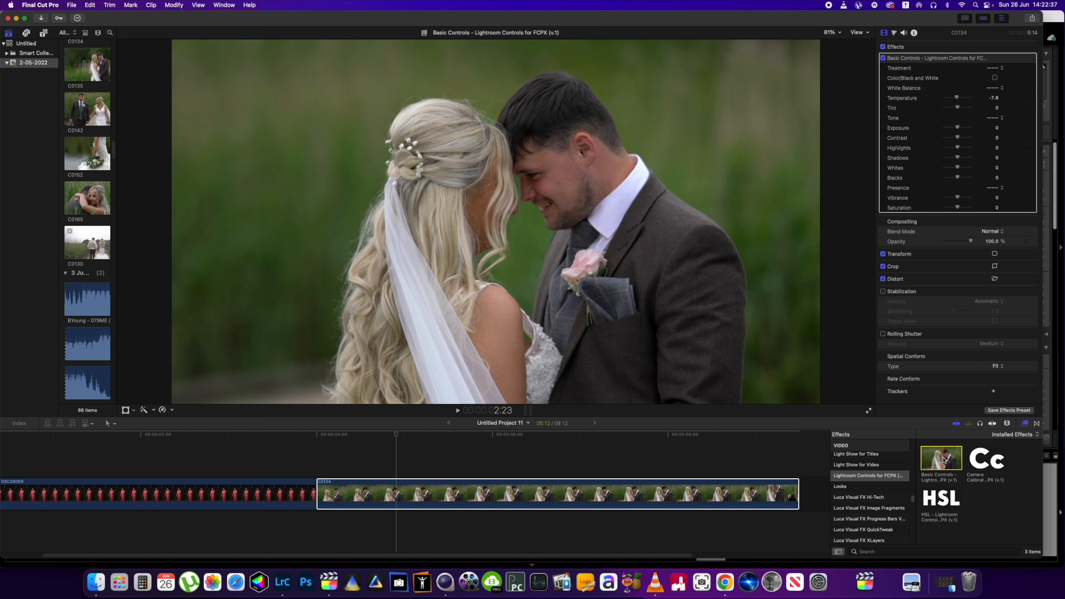
left_click_drag(943, 459, 604, 508)
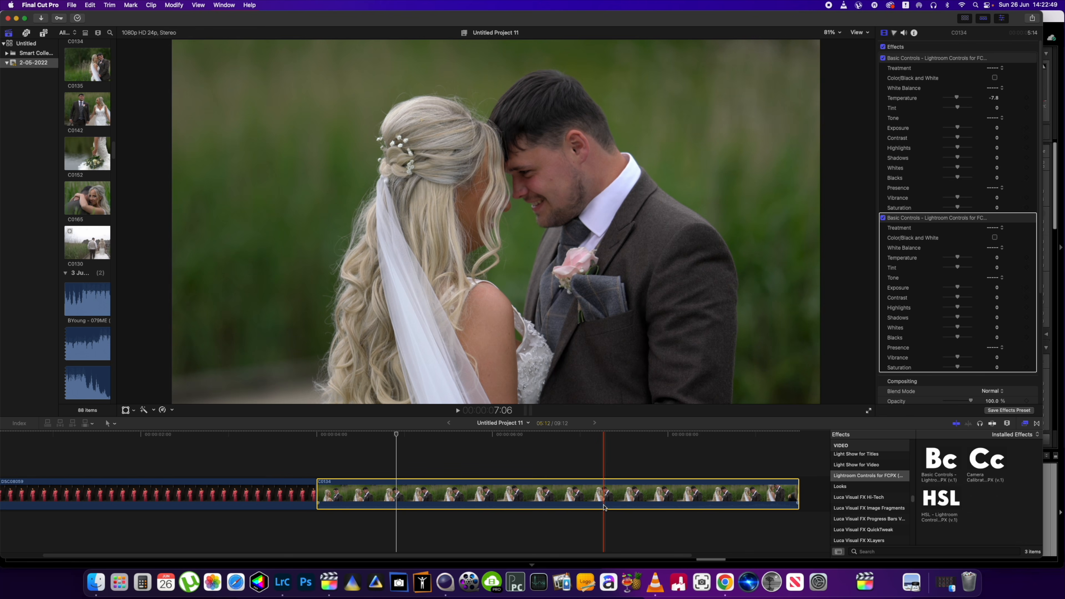
- Grade the wedding clip's new Basic Controls: temperature -41.81, exposure 0.72, contrast 9.64, highlights -57.66, shadows 13.25, blacks -29.09
left_click_drag(889, 22, 754, 25)
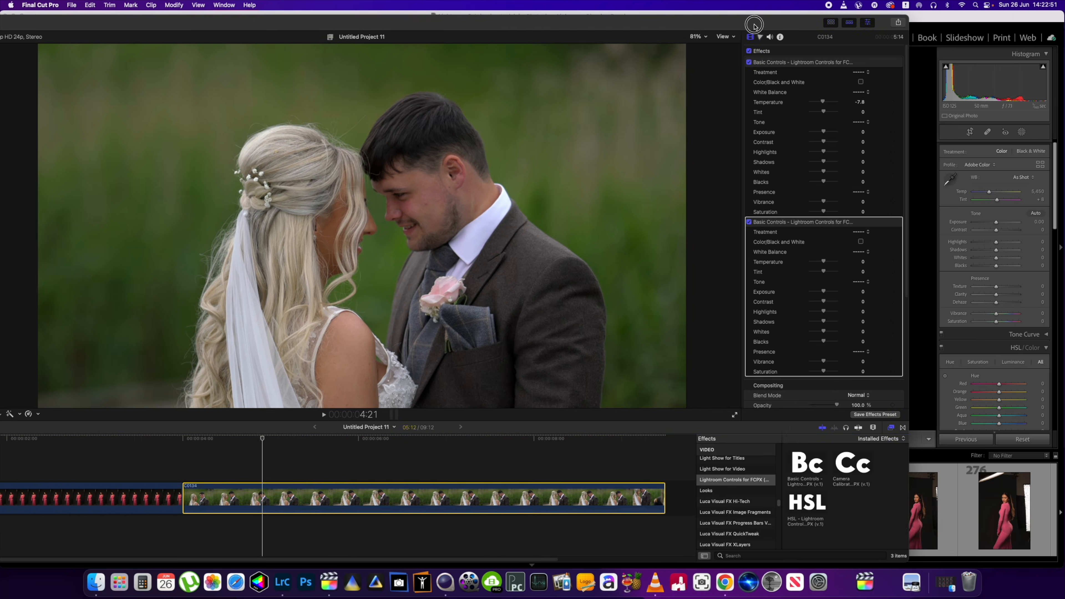
double_click(754, 25)
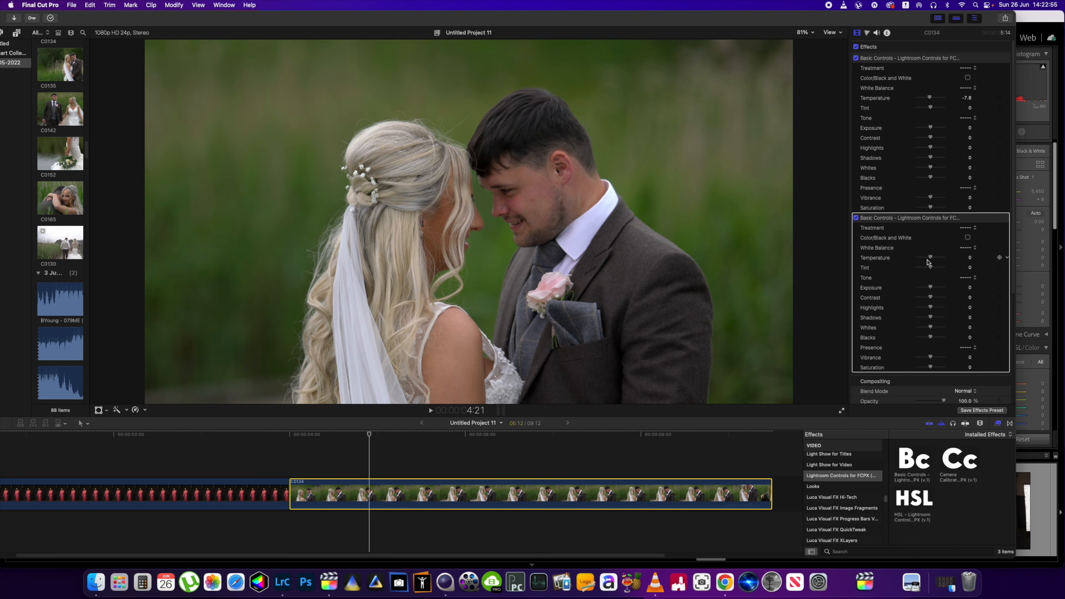
left_click_drag(928, 262, 928, 338)
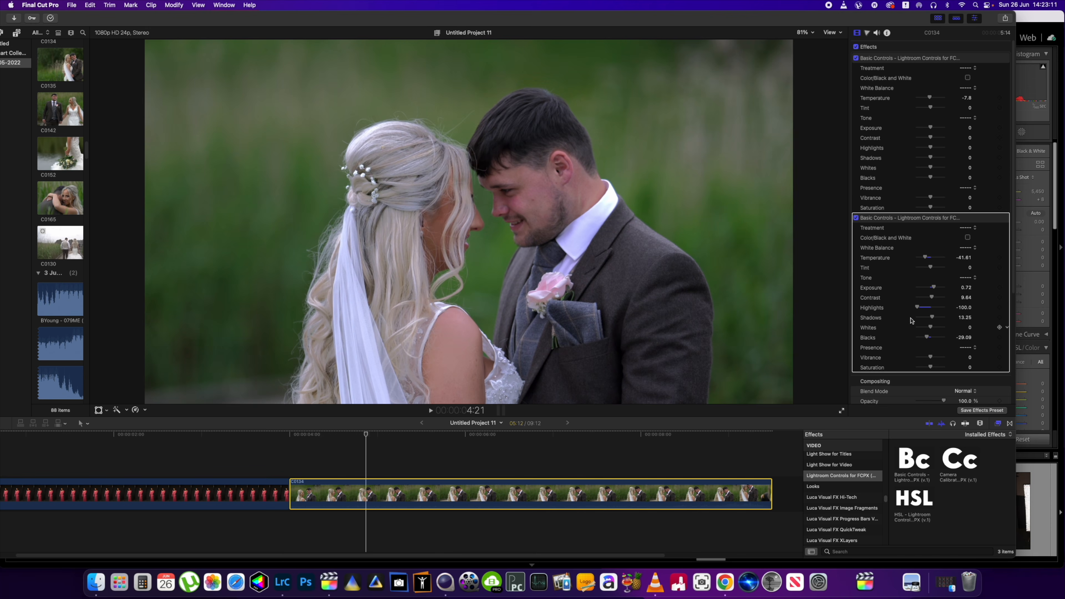
scroll(923, 312, "down", 2)
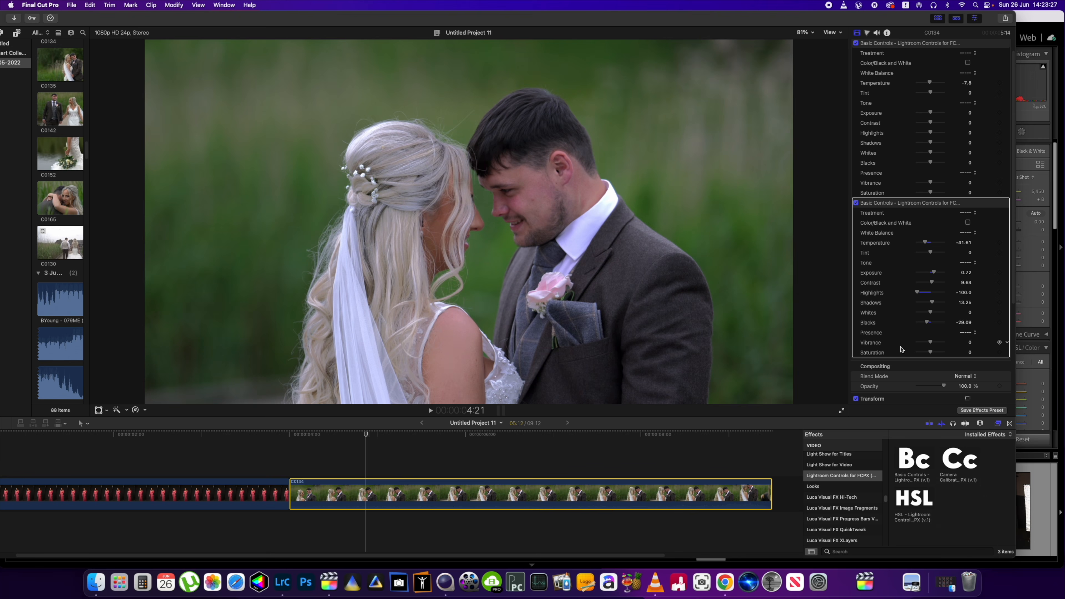
mouse_move(922, 293)
left_mouse_down()
mouse_move(932, 295)
mouse_move(922, 292)
left_mouse_up()
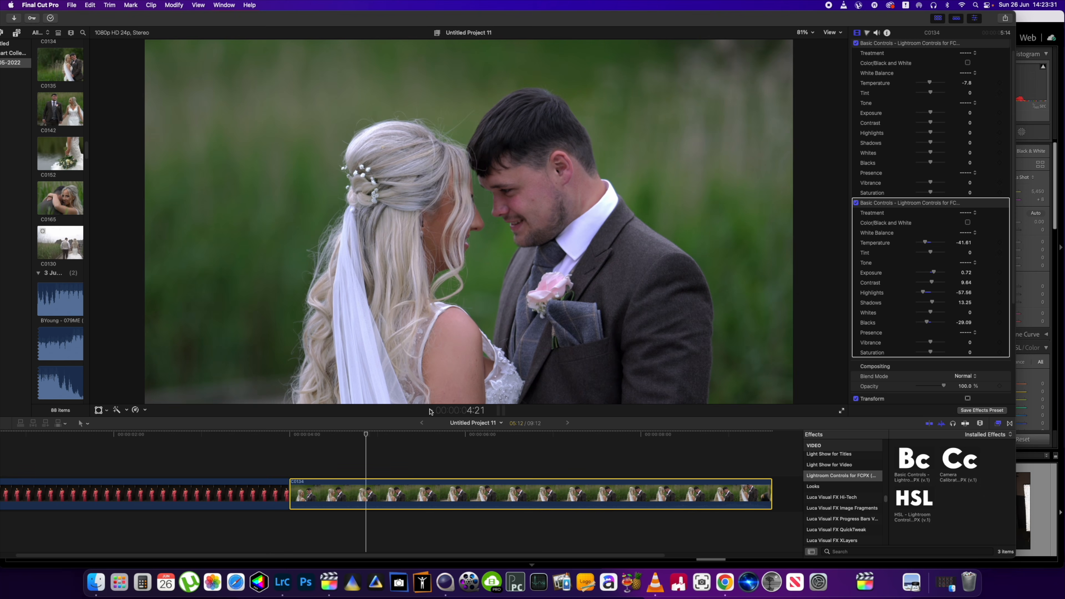
- Apply the HSL effect to the wedding clip and scroll to its parameters in the inspector
left_click(372, 434)
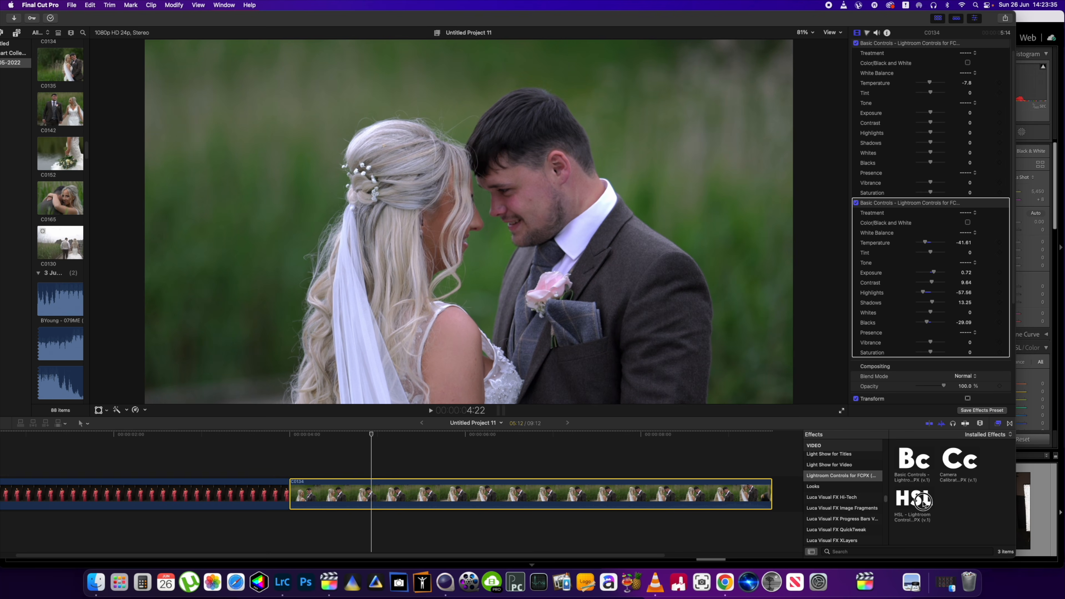
left_click(924, 505)
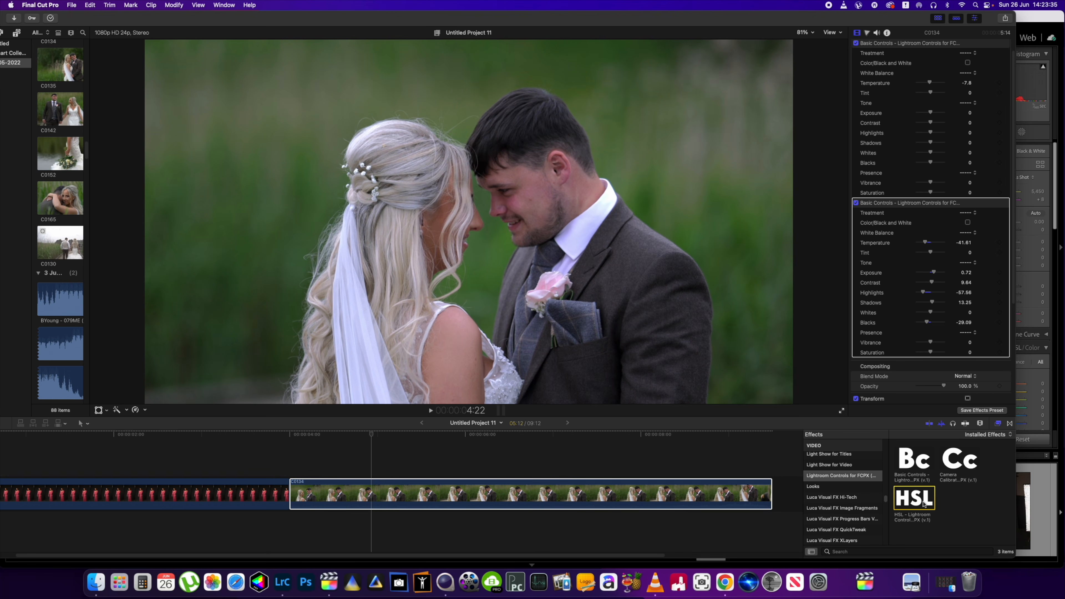
left_click_drag(924, 504, 678, 501)
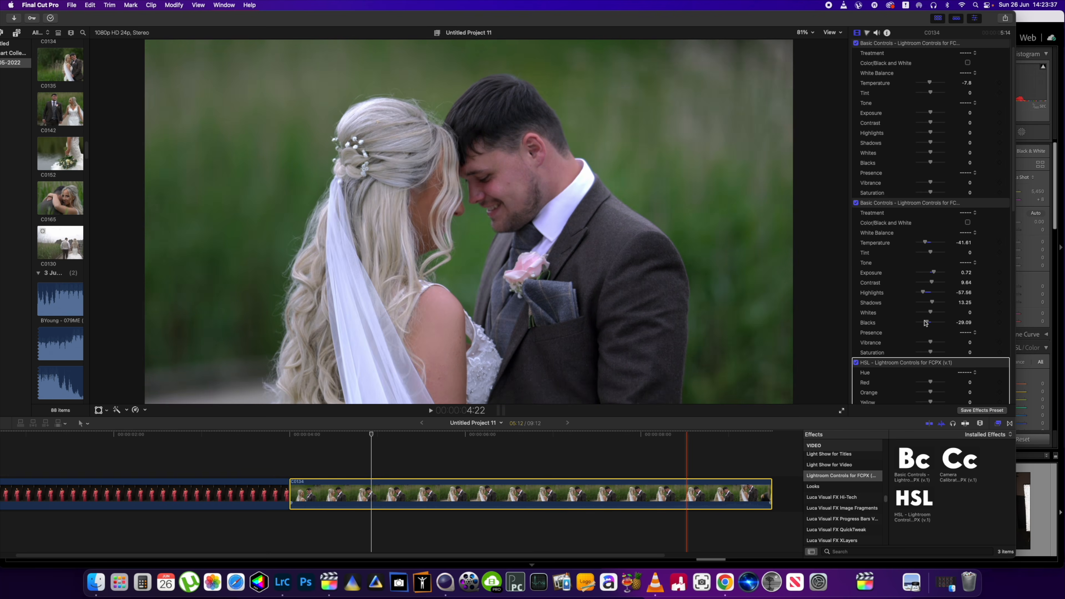
scroll(946, 338, "down", 10)
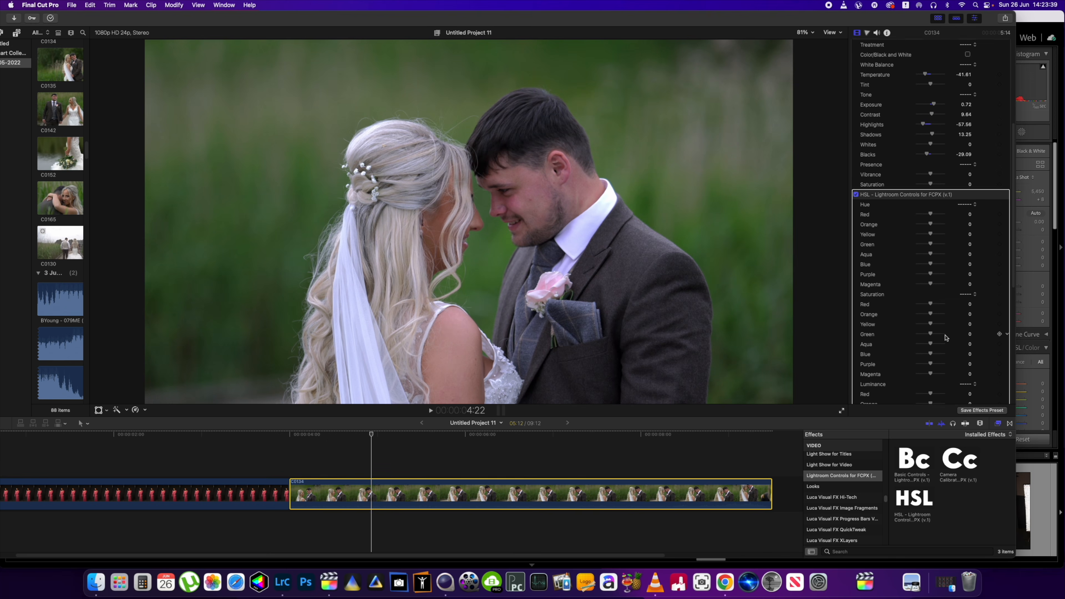
- Shift the Final Cut Pro window aside and scroll Lightroom Classic's develop panel to its HSL/Color section for comparison
scroll(946, 338, "down", 2)
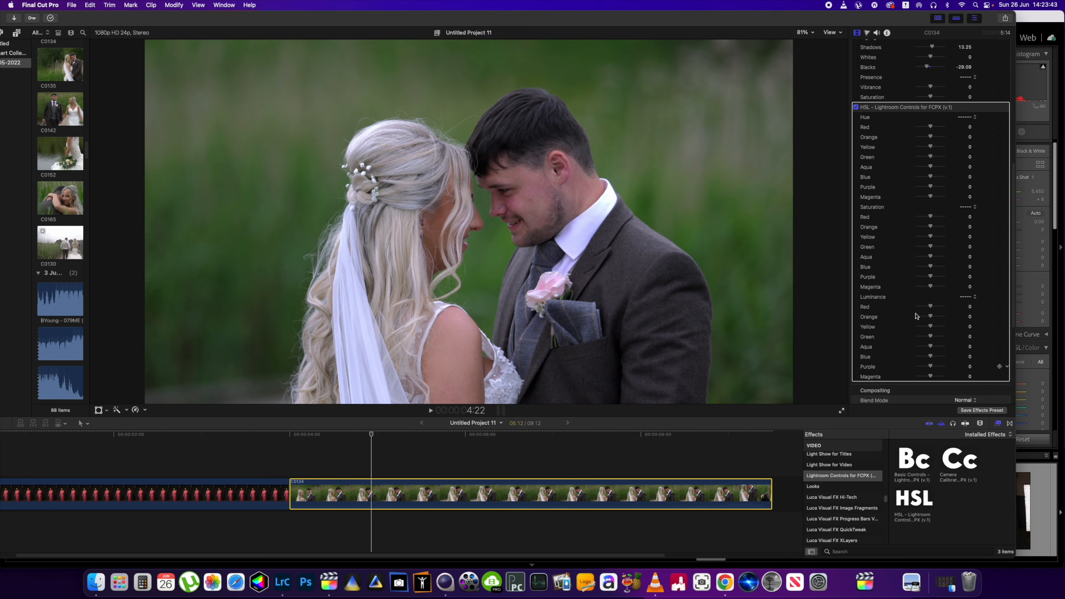
left_click_drag(834, 24, 740, 21)
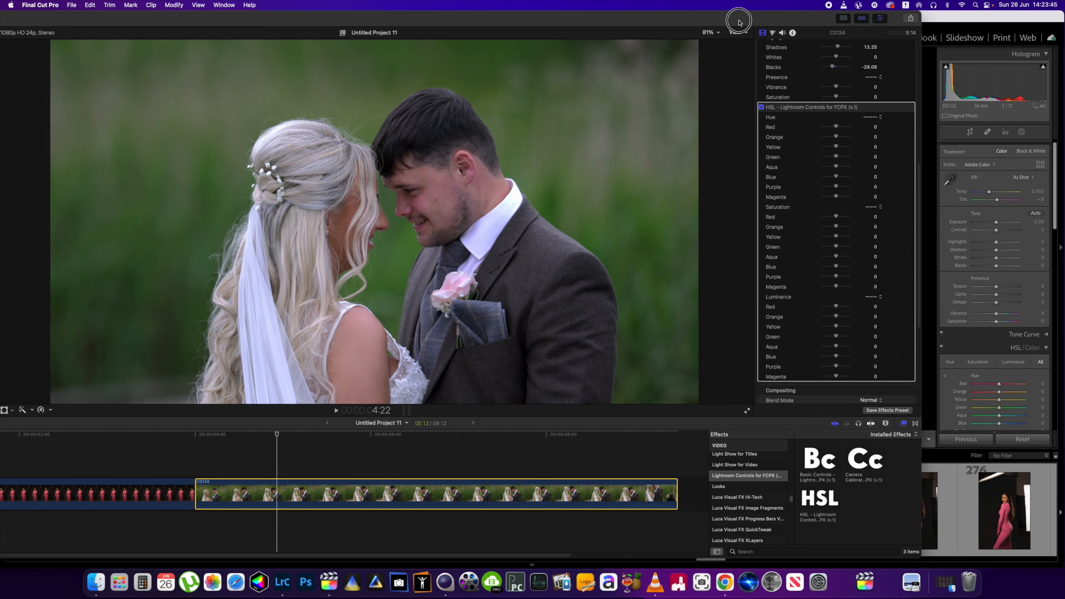
scroll(1052, 270, "down", 2)
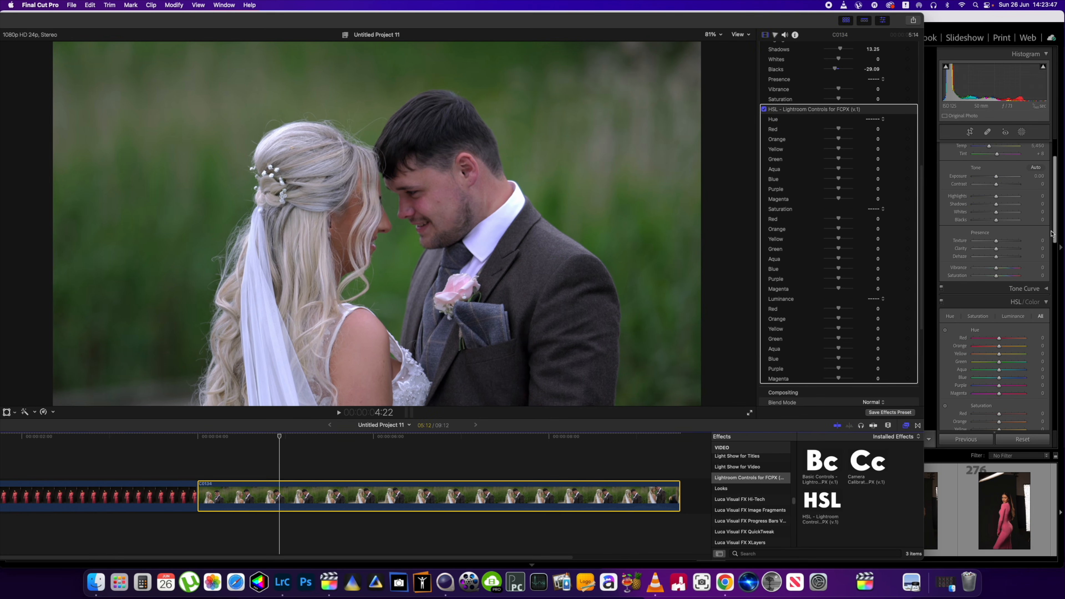
left_click(1055, 239)
scroll(998, 239, "down", 4)
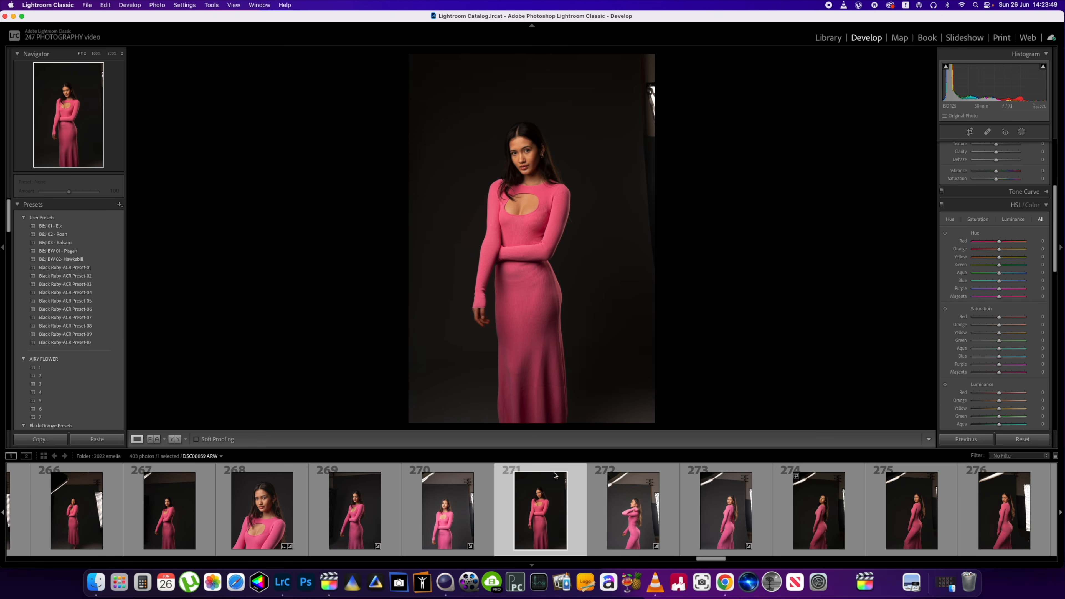
left_click(329, 582)
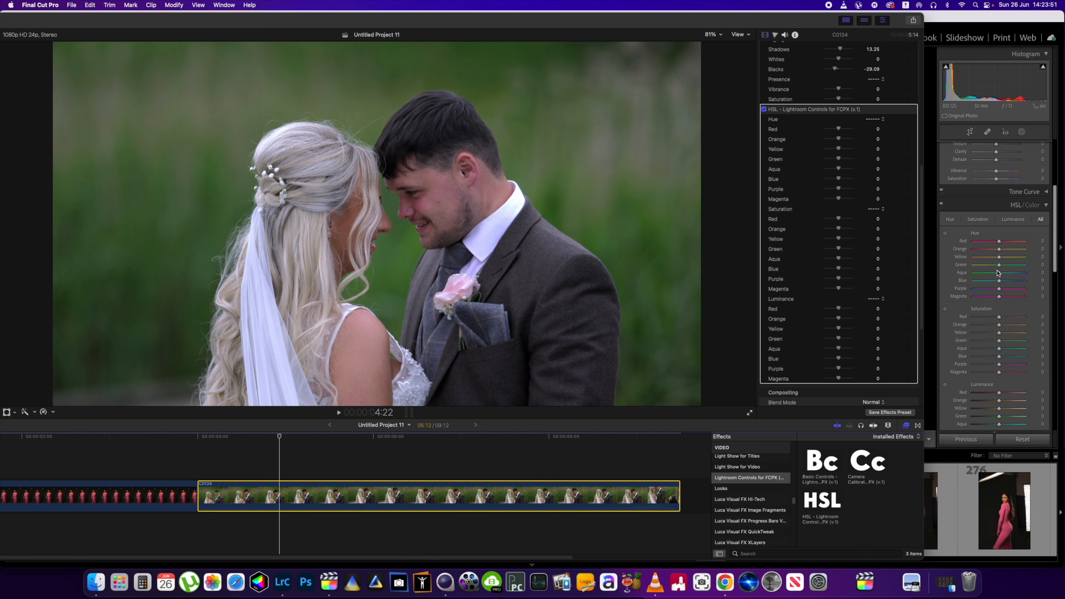
left_click(1058, 258)
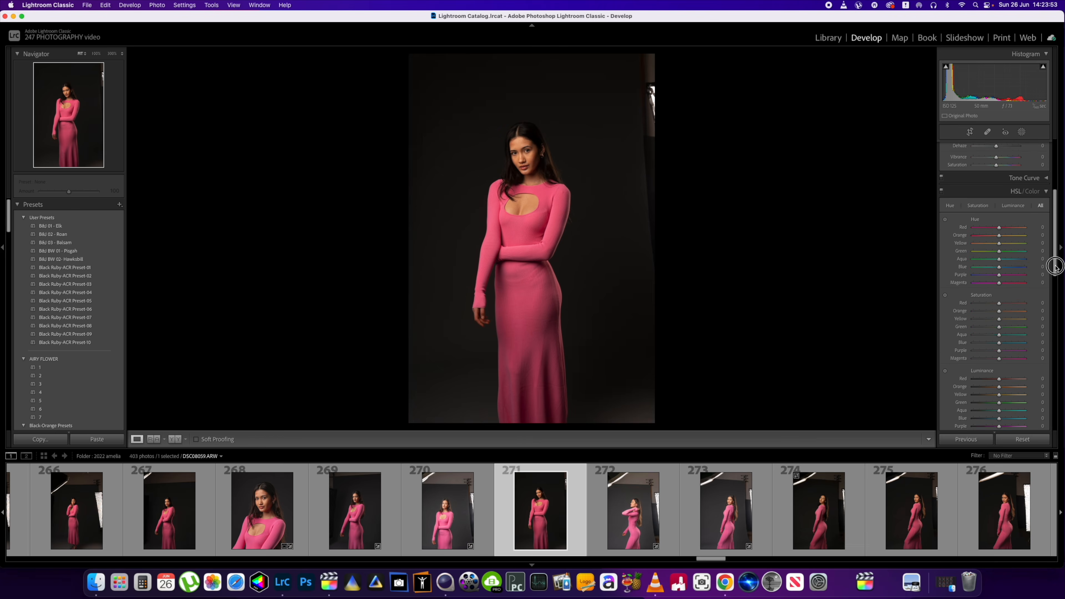
left_click_drag(1057, 262, 1056, 282)
left_click(328, 582)
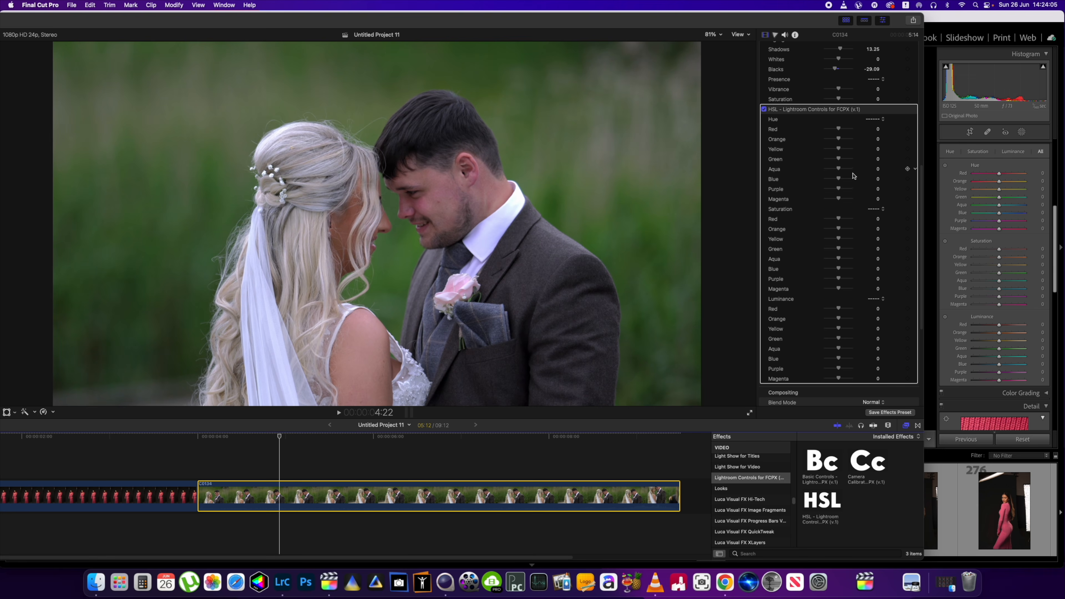
- In the wedding clip's HSL effect, set the Green hue to 100 and the Aqua hue to -52.42
scroll(854, 176, "up", 3)
scroll(853, 231, "down", 1)
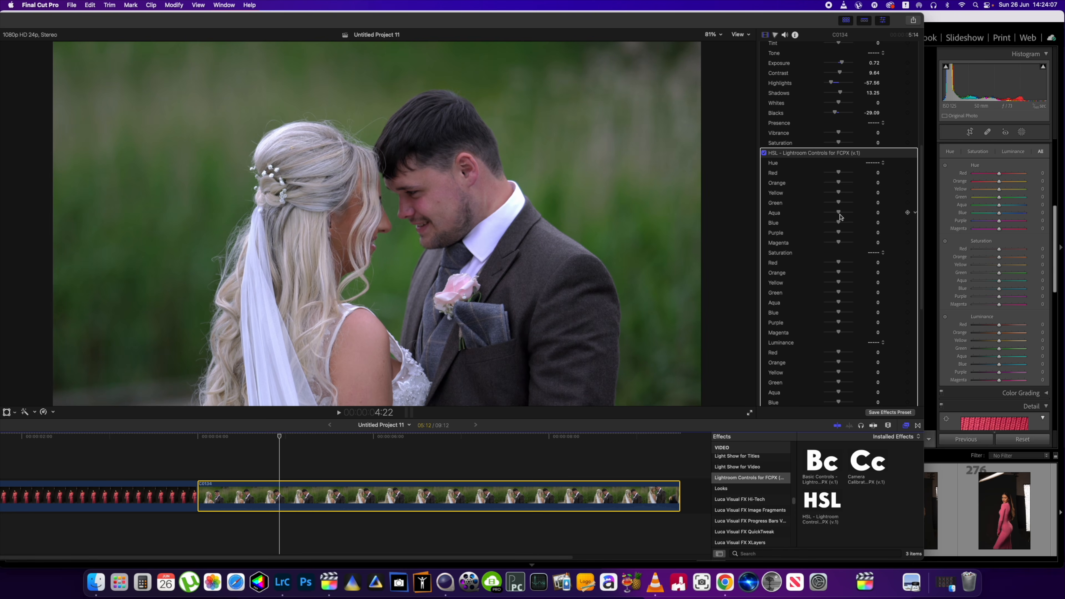
mouse_move(840, 205)
left_mouse_down()
mouse_move(875, 205)
mouse_move(804, 210)
mouse_move(880, 202)
mouse_move(810, 221)
mouse_move(831, 222)
left_mouse_up()
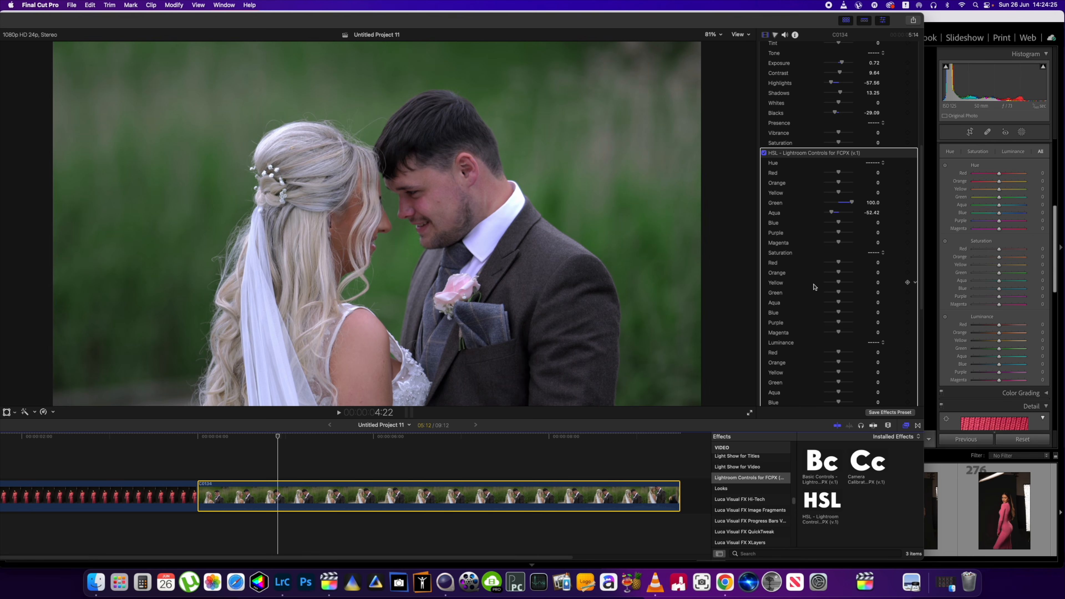
left_click_drag(376, 21, 495, 12)
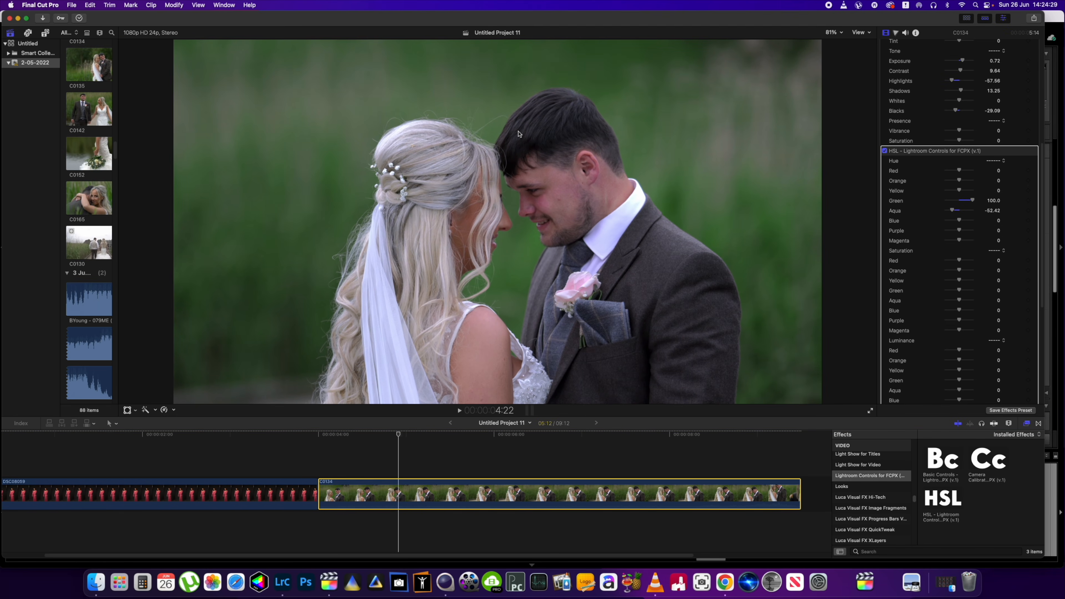